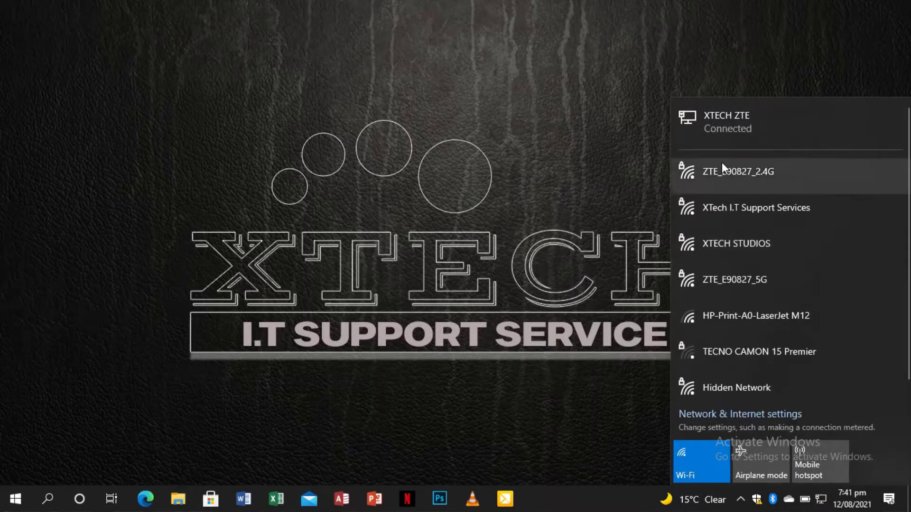
Step: Dismiss the Wi-Fi network list and open File Explorer on Quick access
click(469, 241)
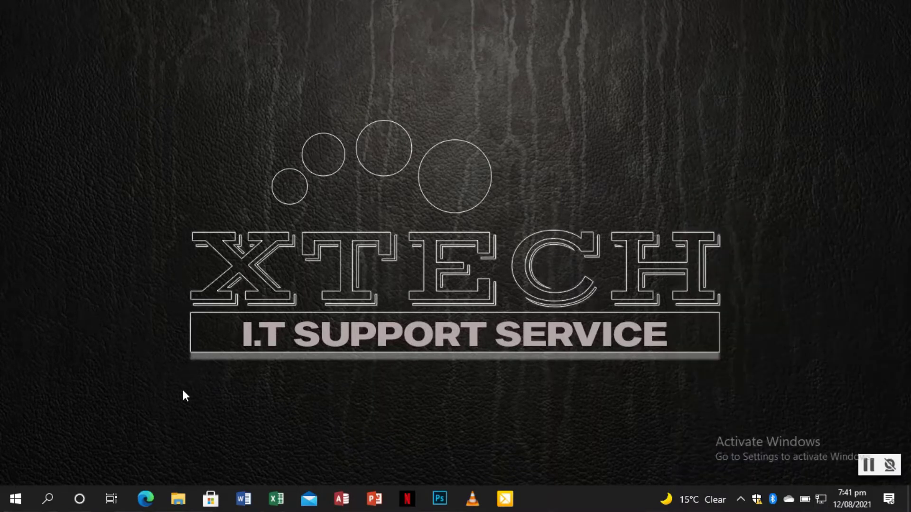
click(182, 500)
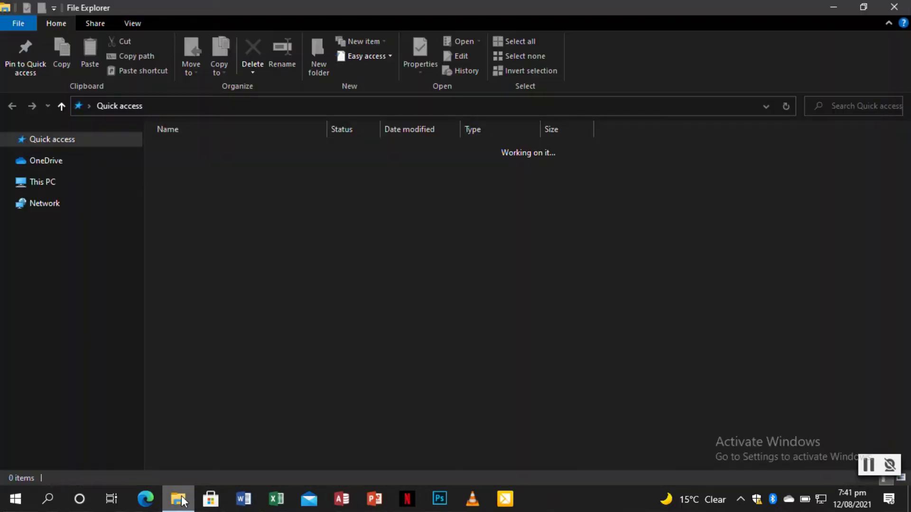
Step: Enter the path \\192.168.0.1\admin in File Explorer's address bar to reach the router share
click(207, 107)
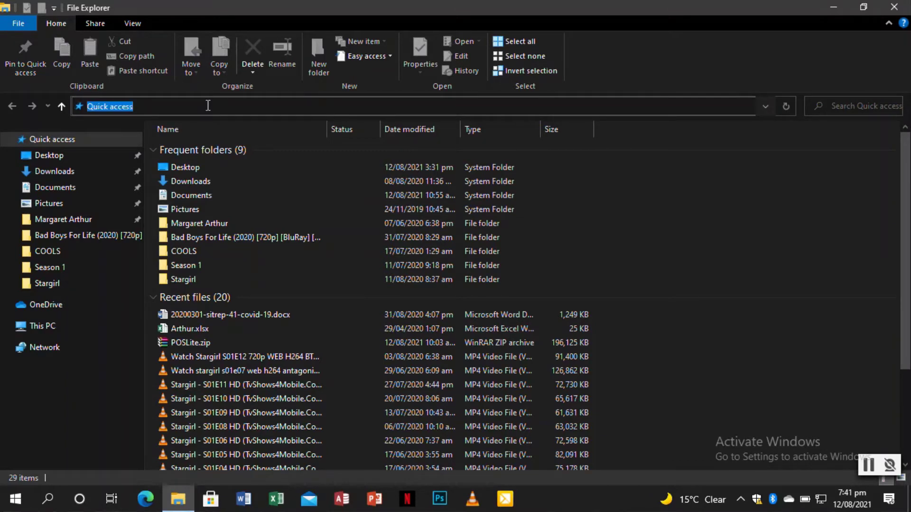
text(\\)
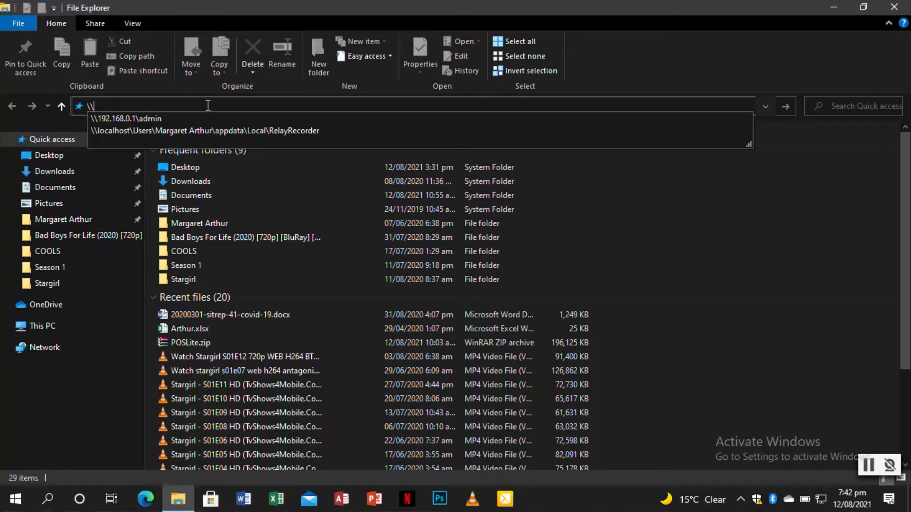
text(192.)
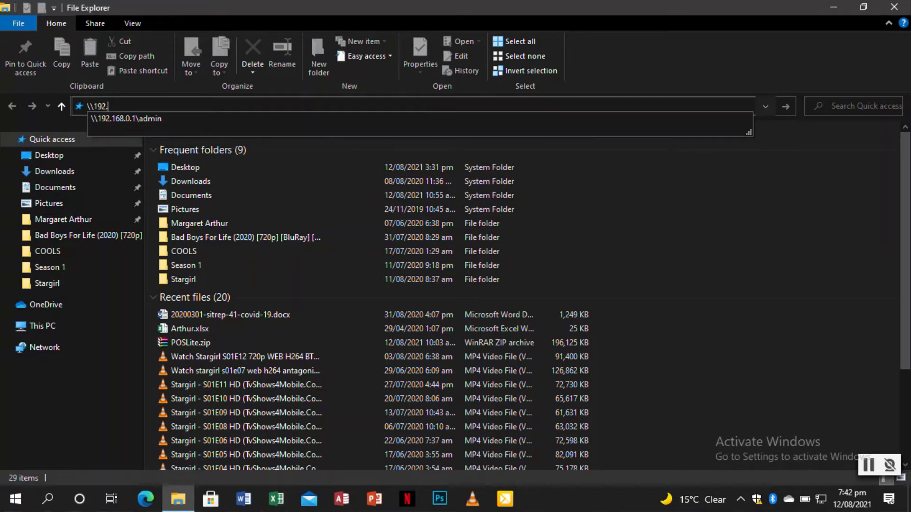
text(168.0.1\)
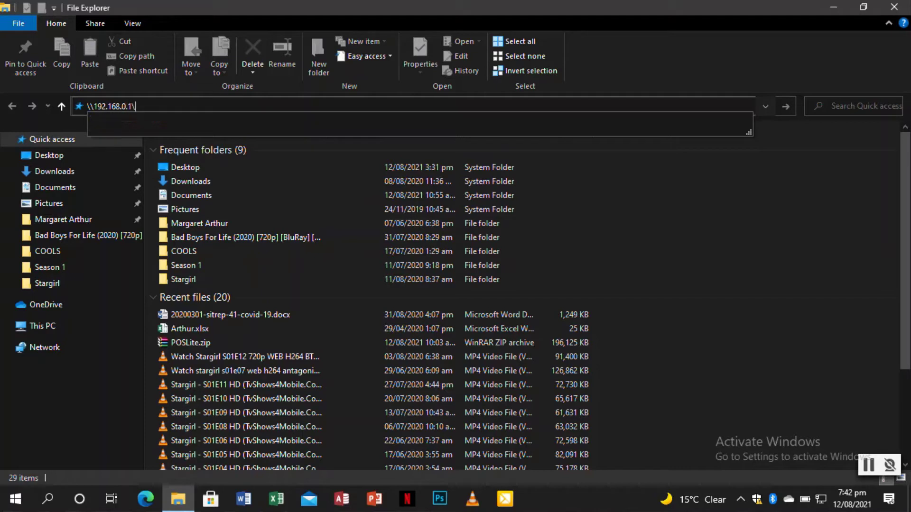
text(admin)
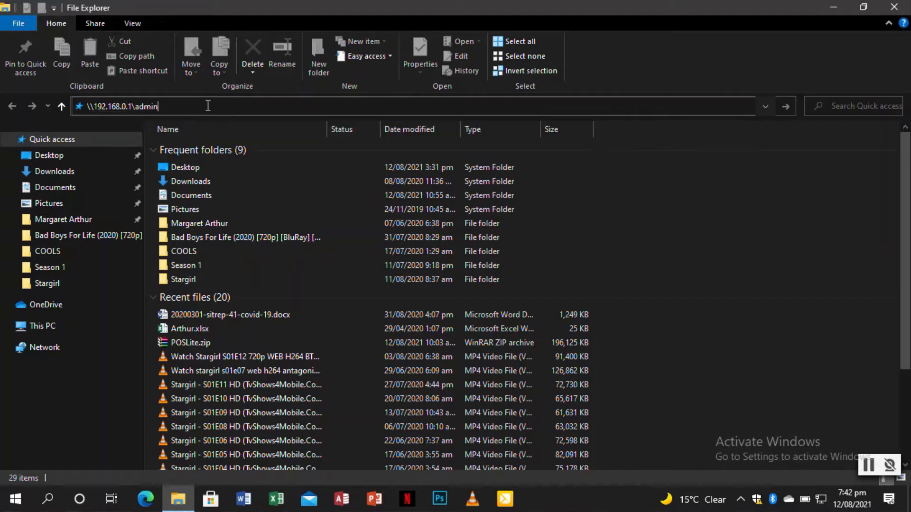
key(ctrl+a)
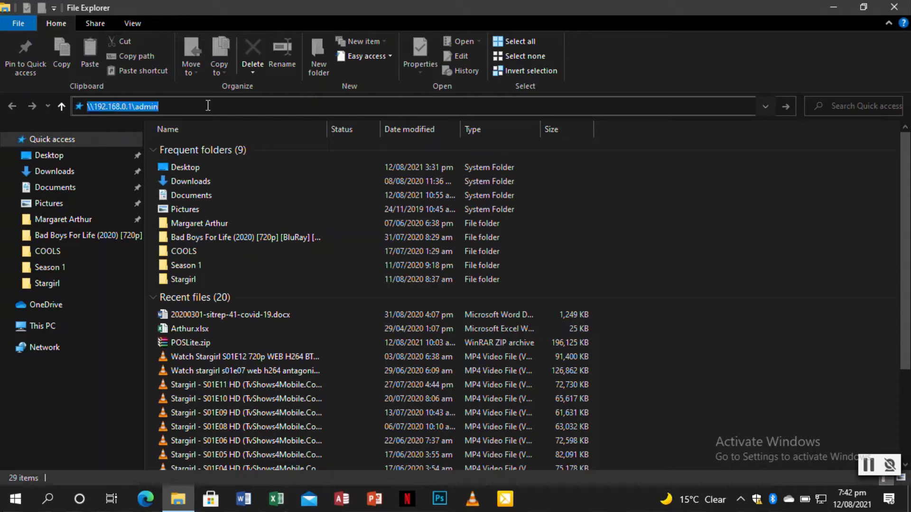
key(Return)
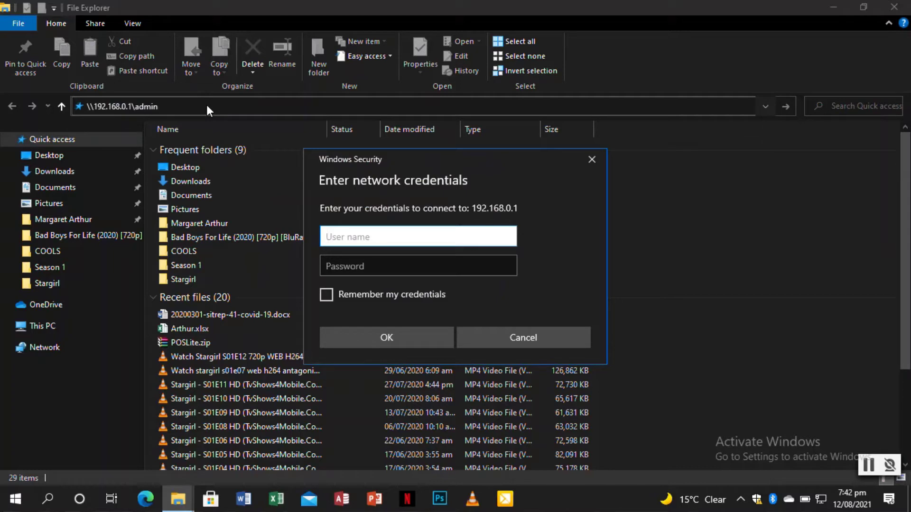
Step: Enter the router's user name and password and tick Remember my credentials
text(admin)
key(Tab)
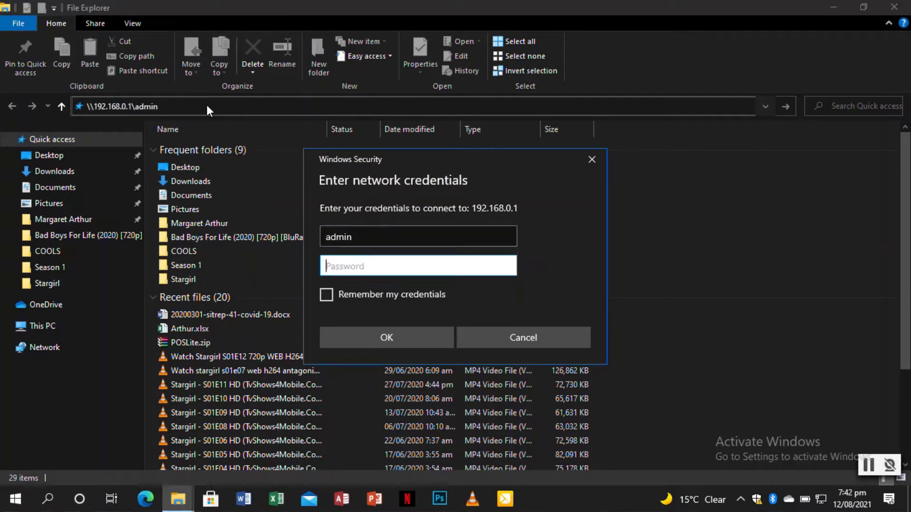
text(••••••)
click(326, 294)
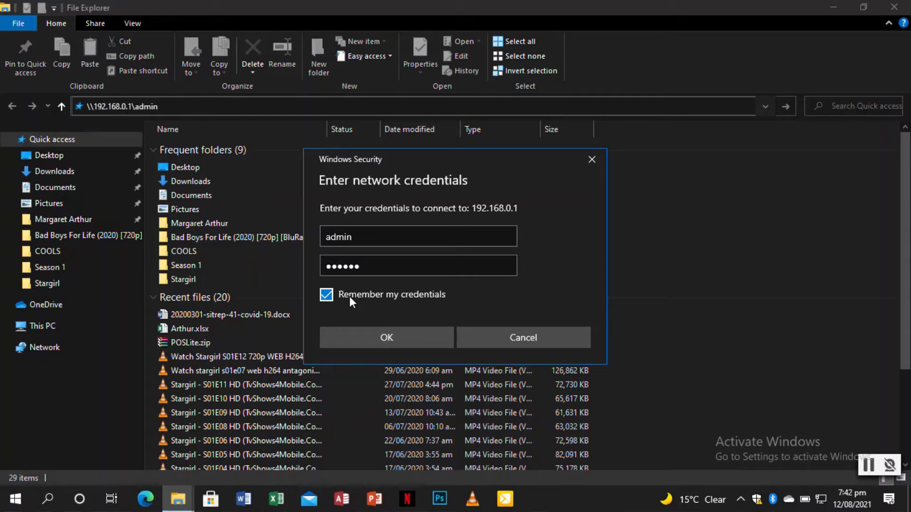
click(376, 338)
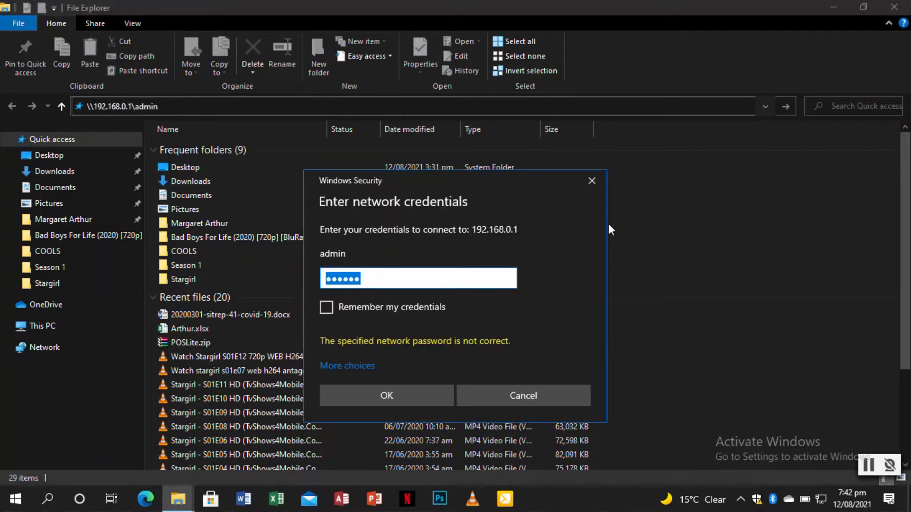
Step: Replace the rejected password with the correct one and resubmit to open the share
click(379, 281)
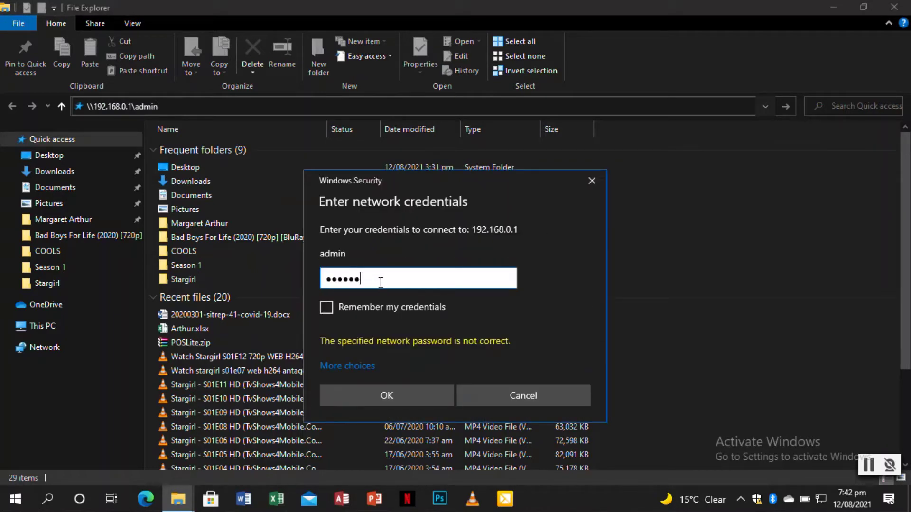
drag(361, 281, 217, 281)
text(••••)
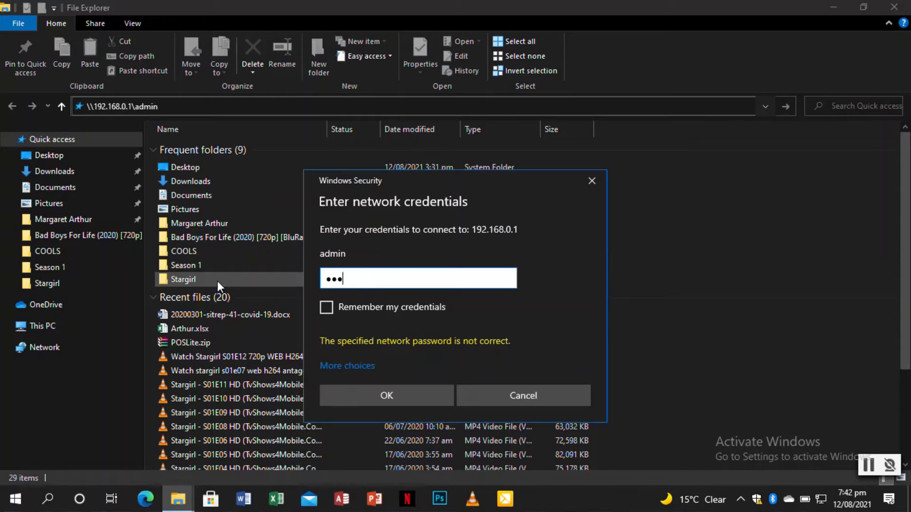
text(•)
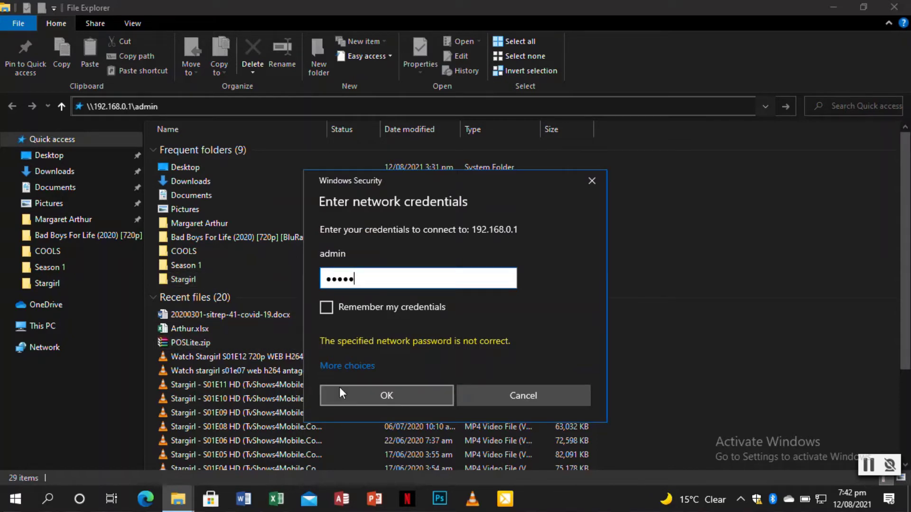
click(339, 389)
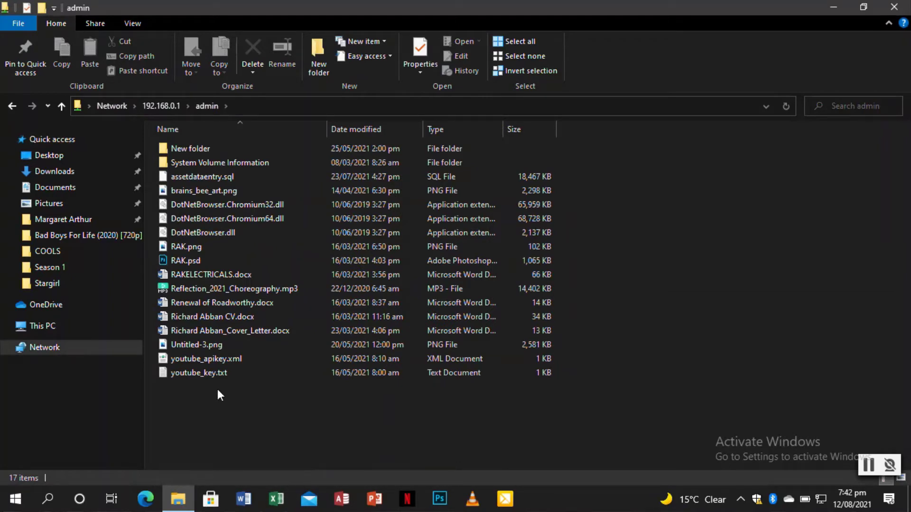
Step: Select the 17 files on the admin share, then return to This PC
drag(204, 396, 189, 130)
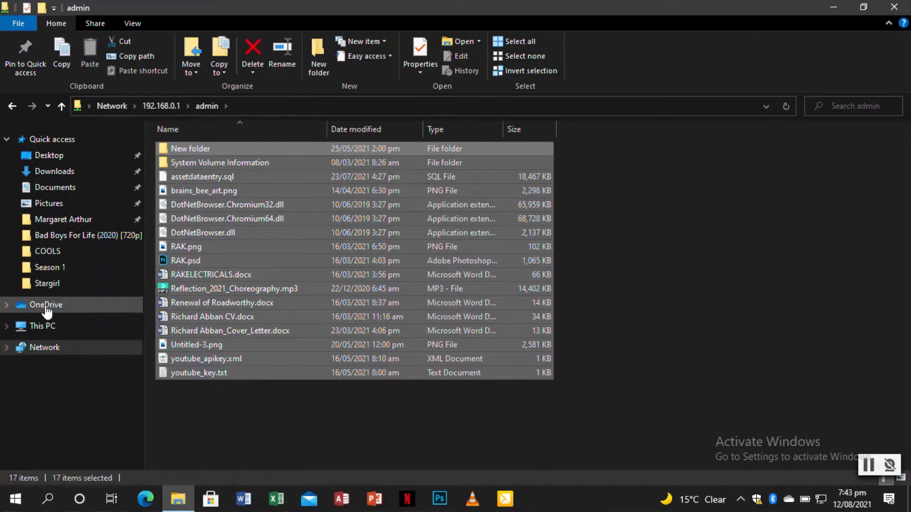
click(47, 327)
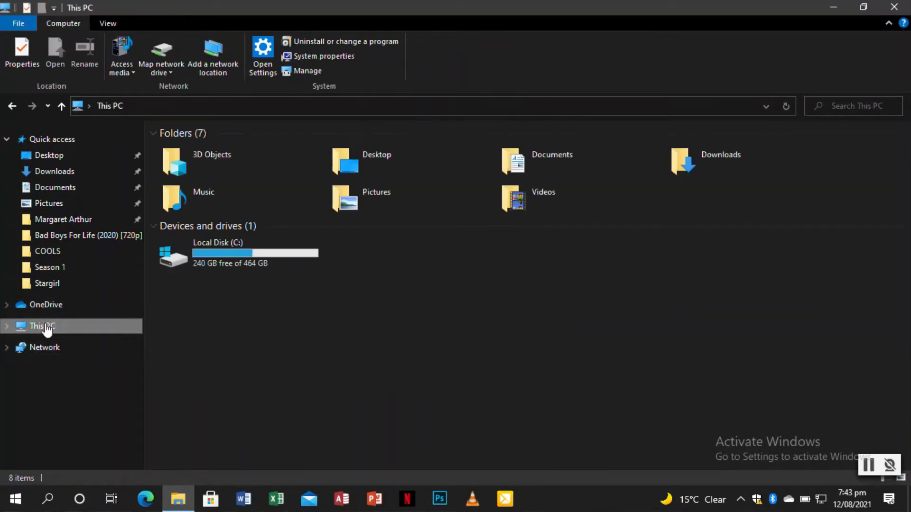
Step: Map \\192.168.0.1\admin as network drive Z:
click(167, 50)
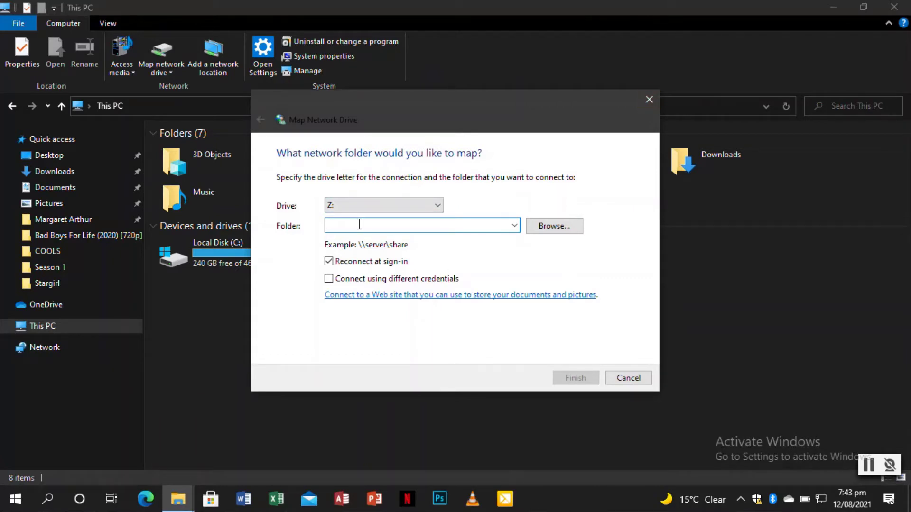
text(\\)
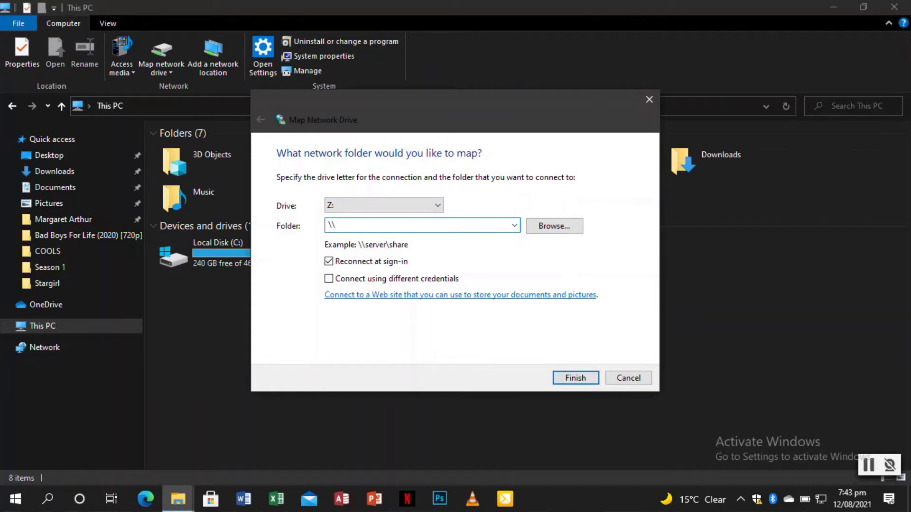
text(192.168.0.1\admin)
click(574, 378)
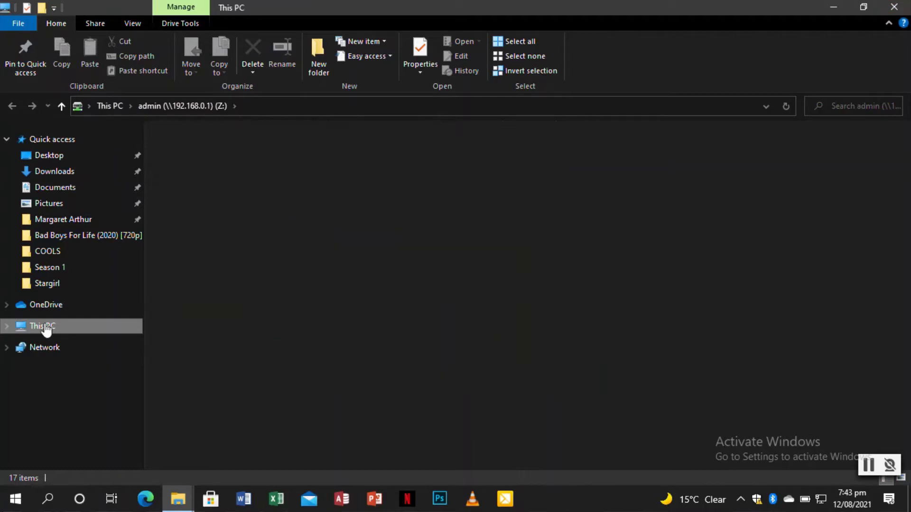
Step: Open the mapped admin (Z:) drive from This PC's Network locations
click(46, 326)
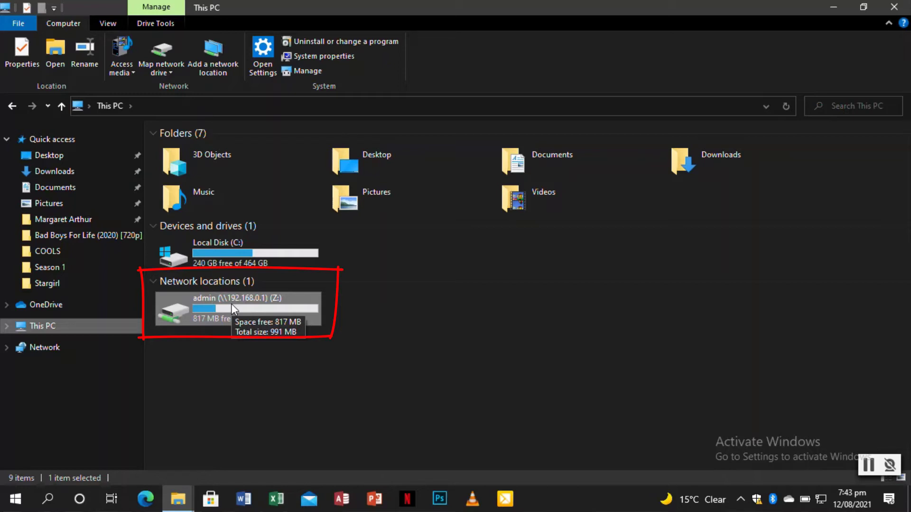
click(179, 105)
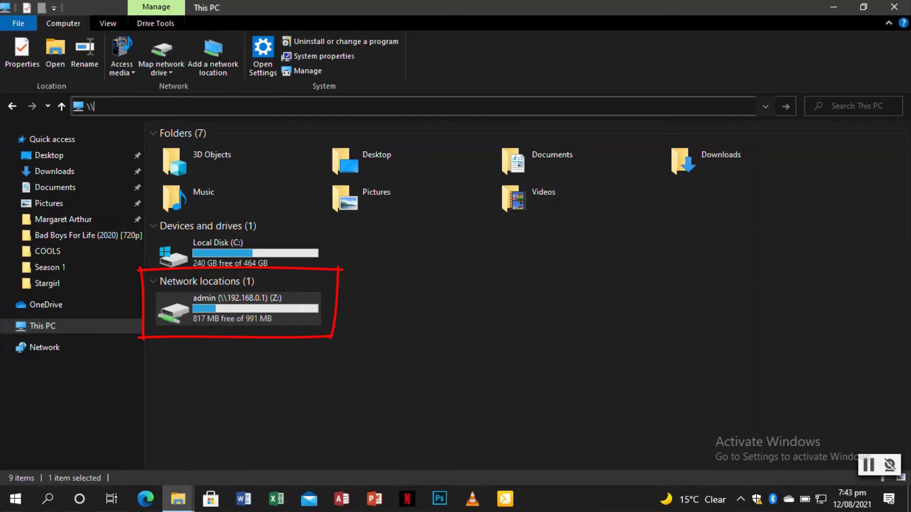
key(Escape)
drag(284, 392, 235, 306)
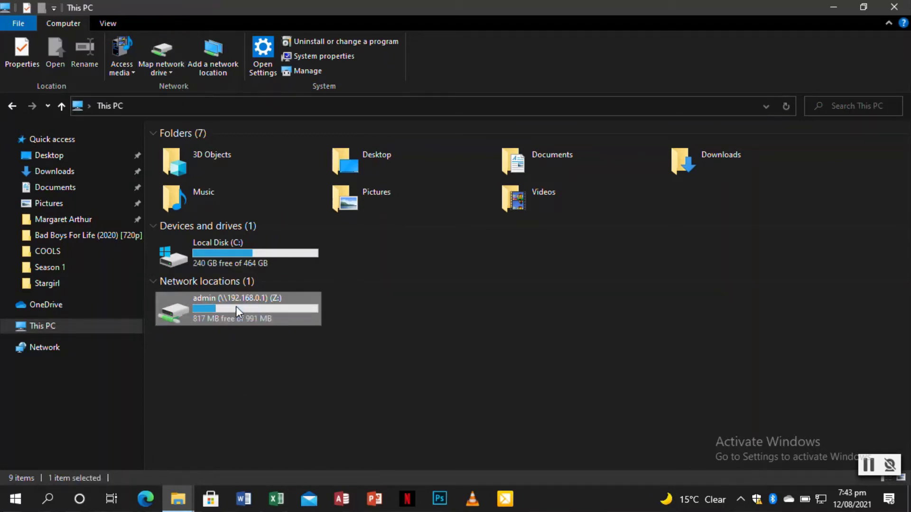
double_click(236, 306)
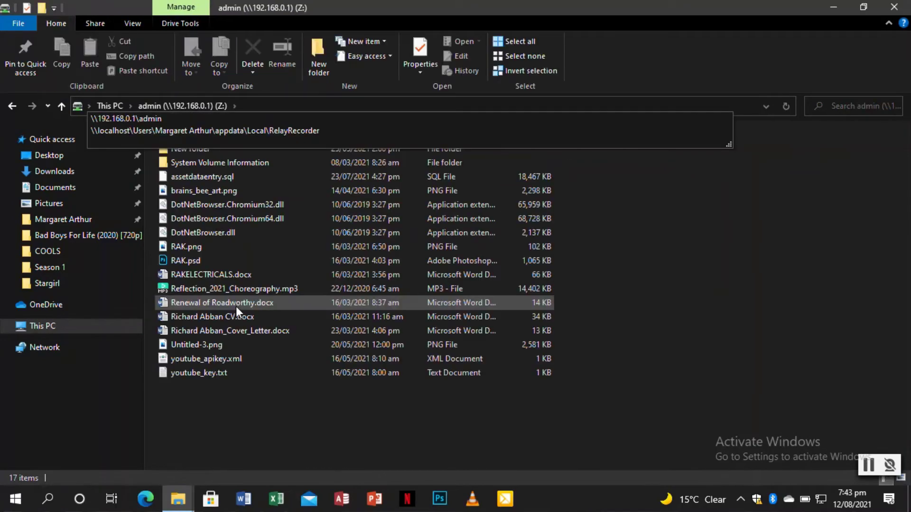
click(269, 385)
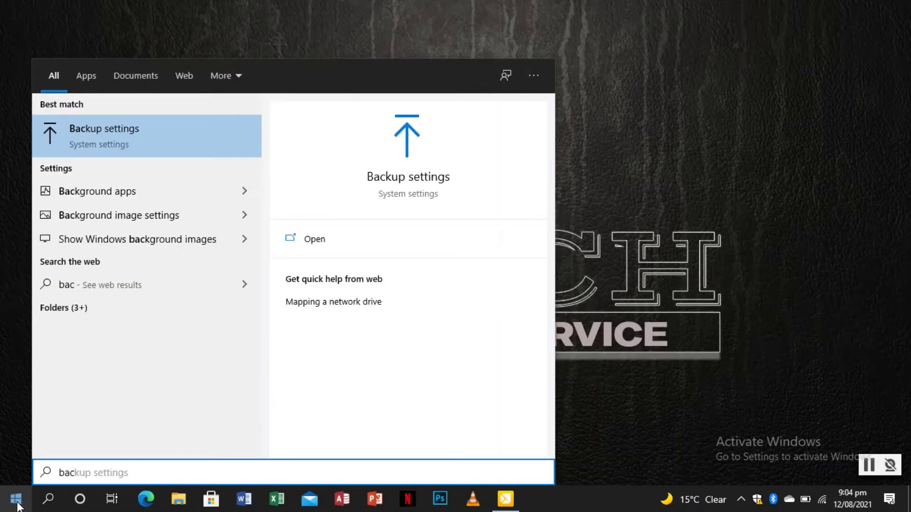
Step: Try adding a backup drive, dismiss the no-usable-drives message, and open More options
click(125, 138)
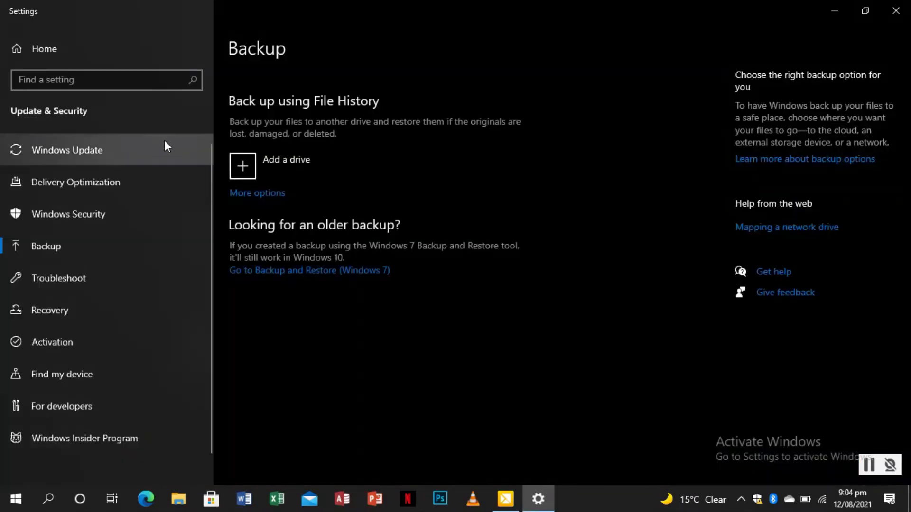
click(237, 162)
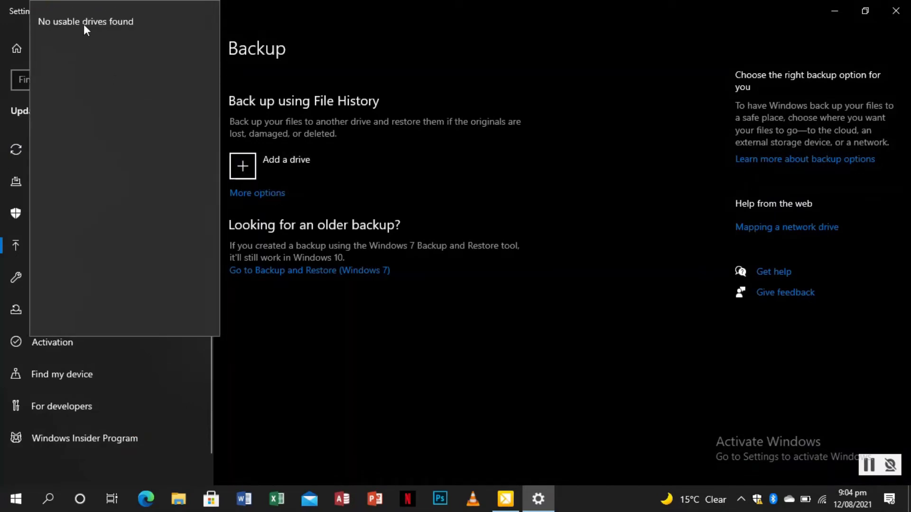
click(275, 142)
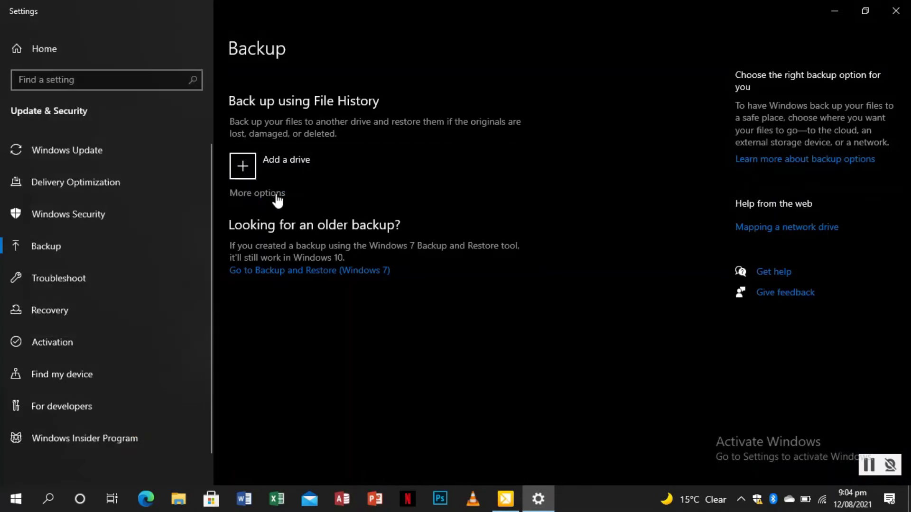
click(276, 194)
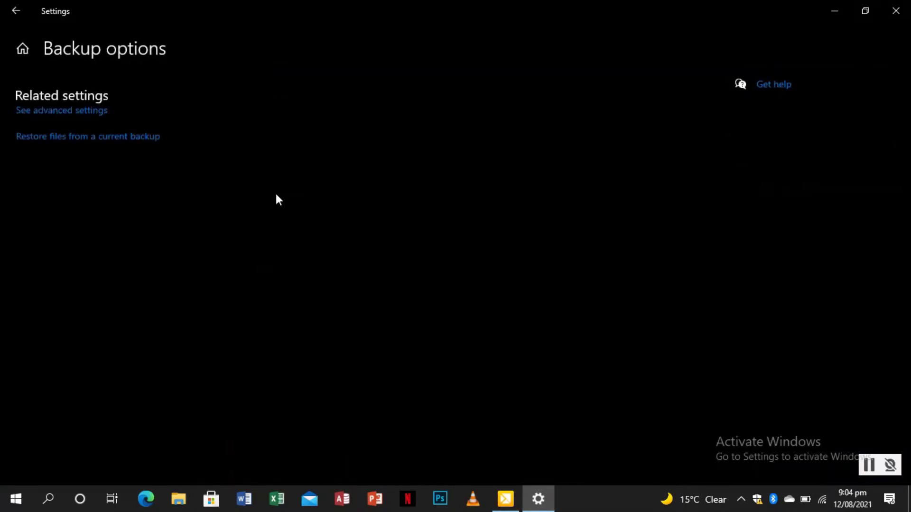
Step: In File History's Select drive, add a network location and browse to \\192.168.0.1\admin
click(60, 114)
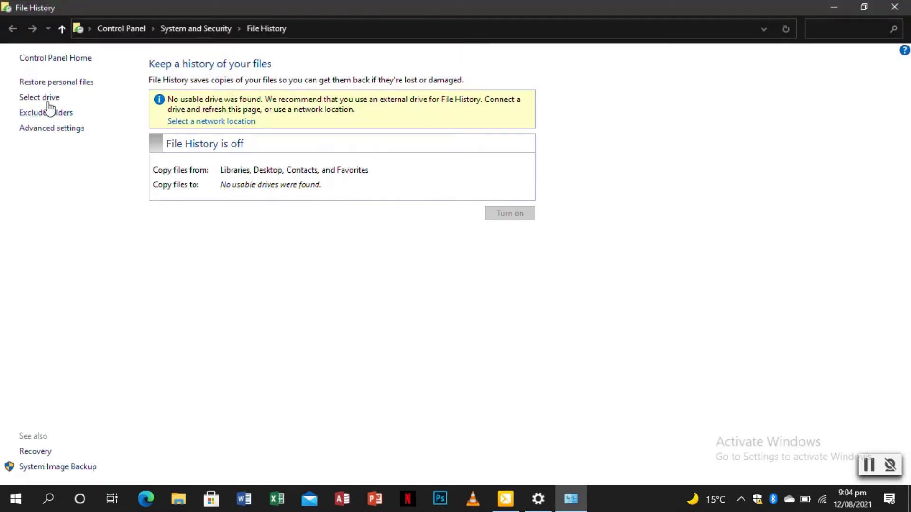
click(41, 99)
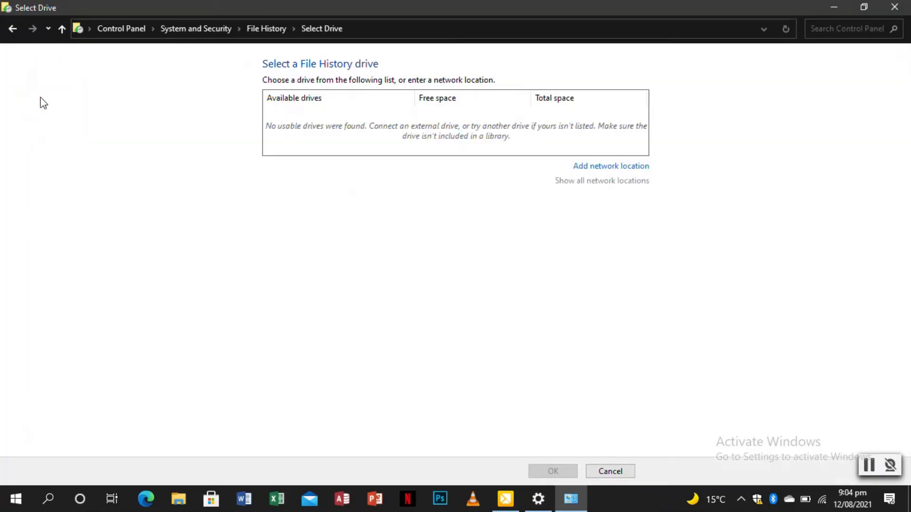
click(594, 167)
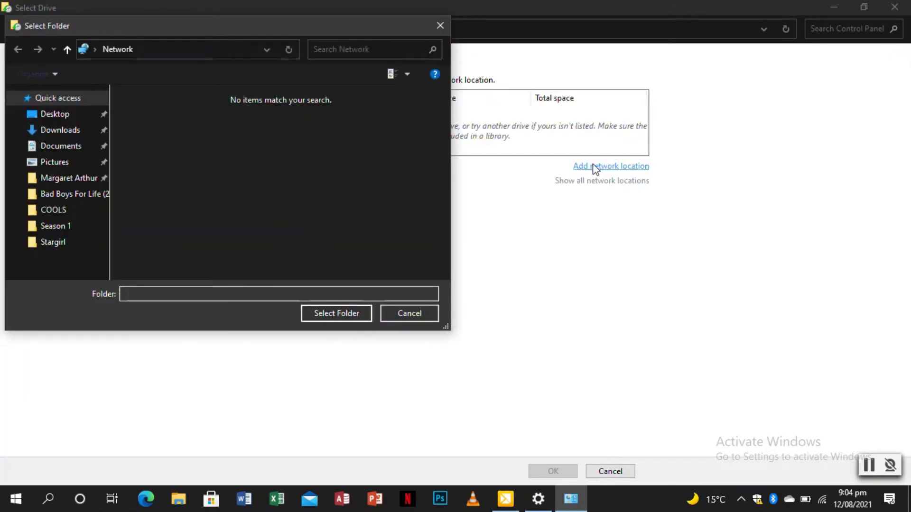
click(166, 52)
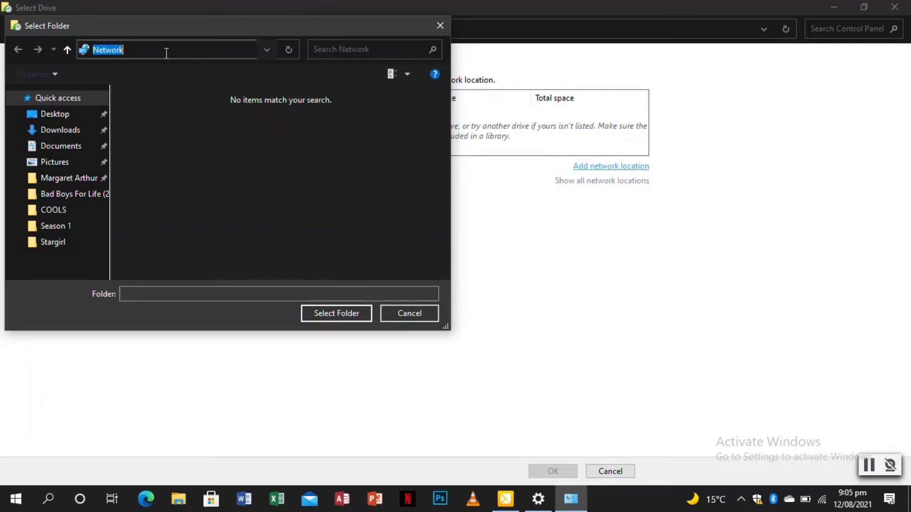
text(\\192.168)
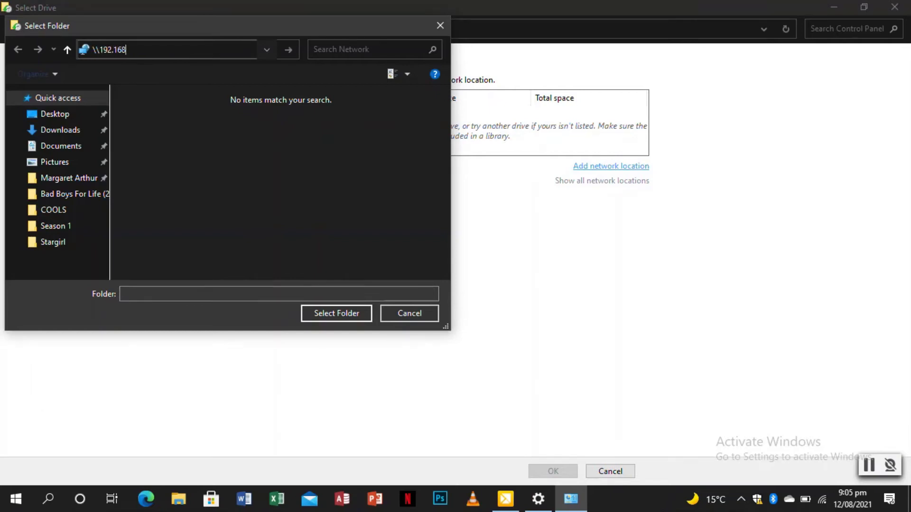
text(.0.1\admin)
key(Return)
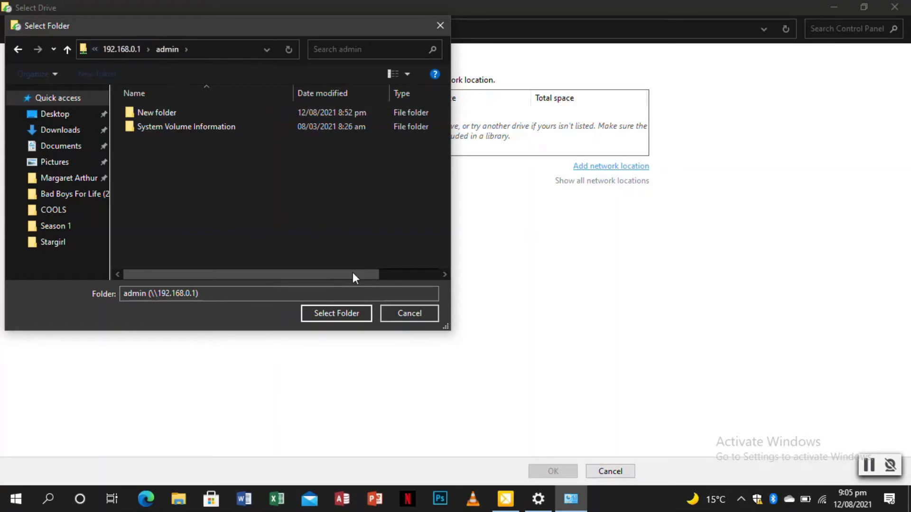
Step: Choose the \\192.168.0.1\admin share as the File History drive and turn File History on
click(334, 314)
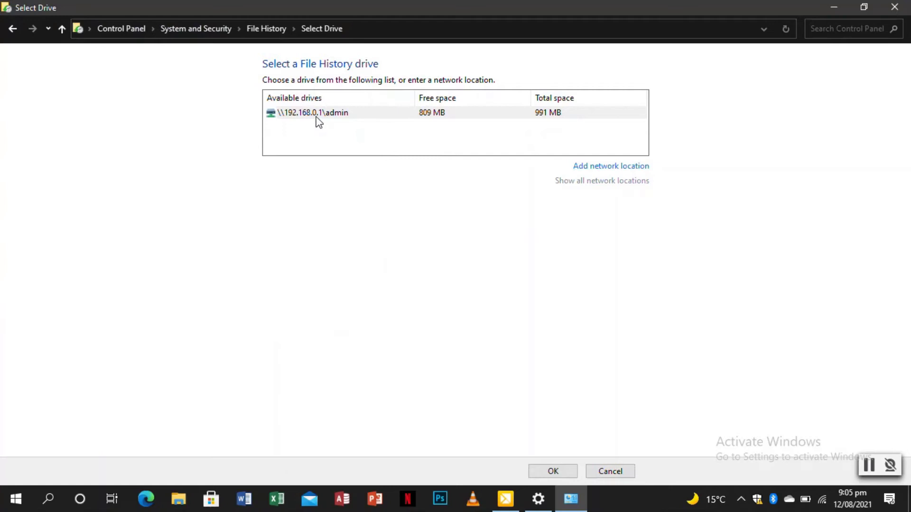
click(306, 112)
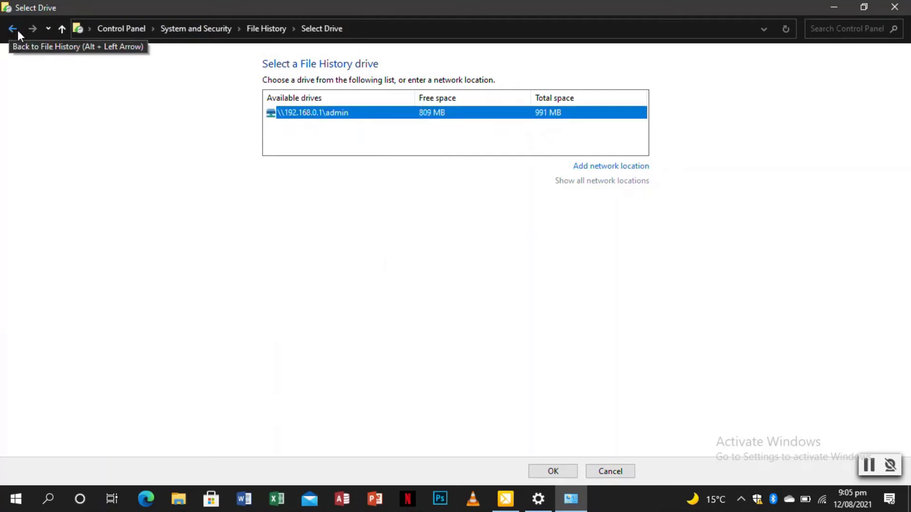
click(546, 474)
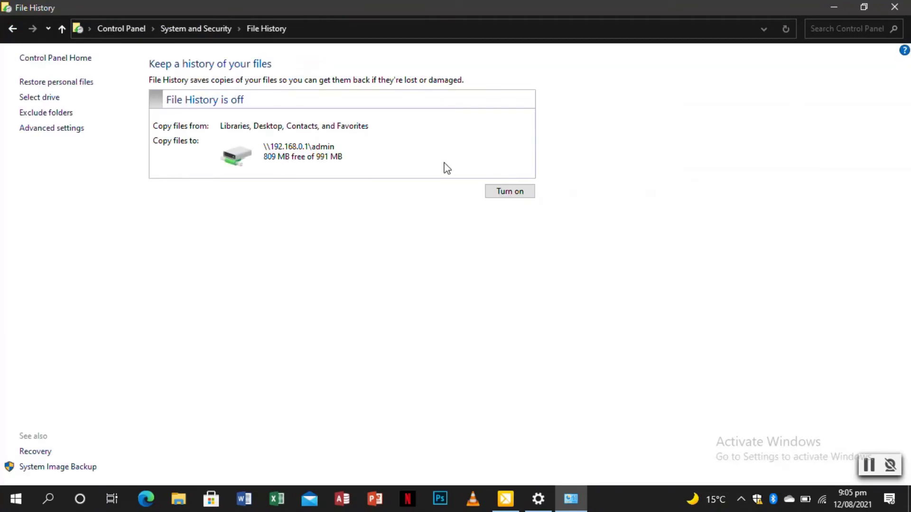
click(507, 192)
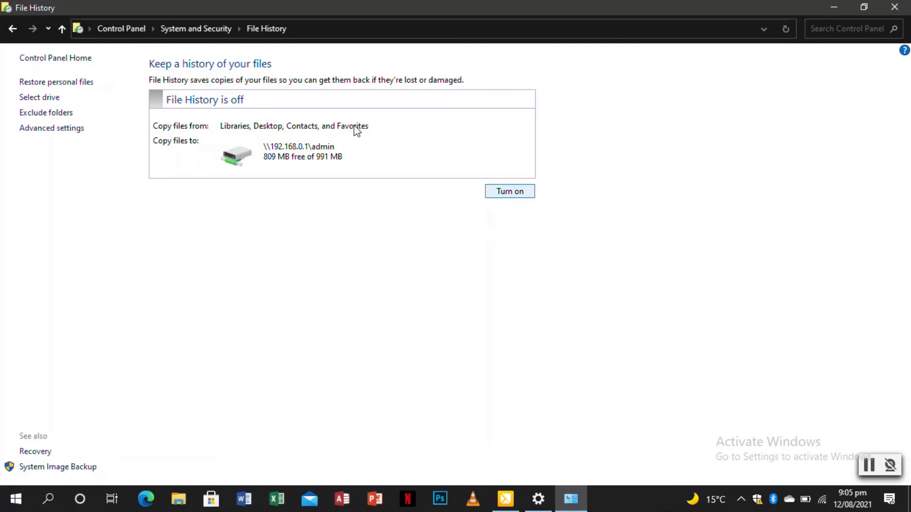
key(Return)
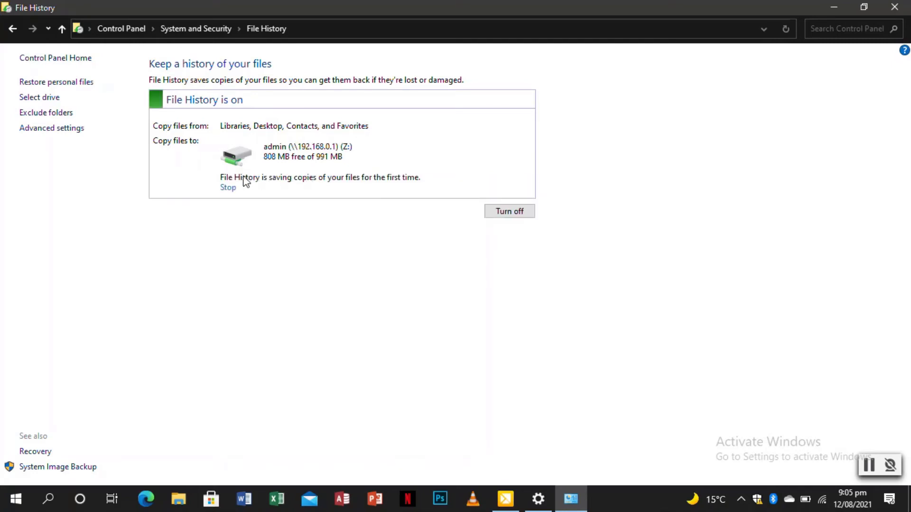
click(13, 30)
Step: Search 'backup settings' from Start and open the Backup page showing File History On
click(16, 498)
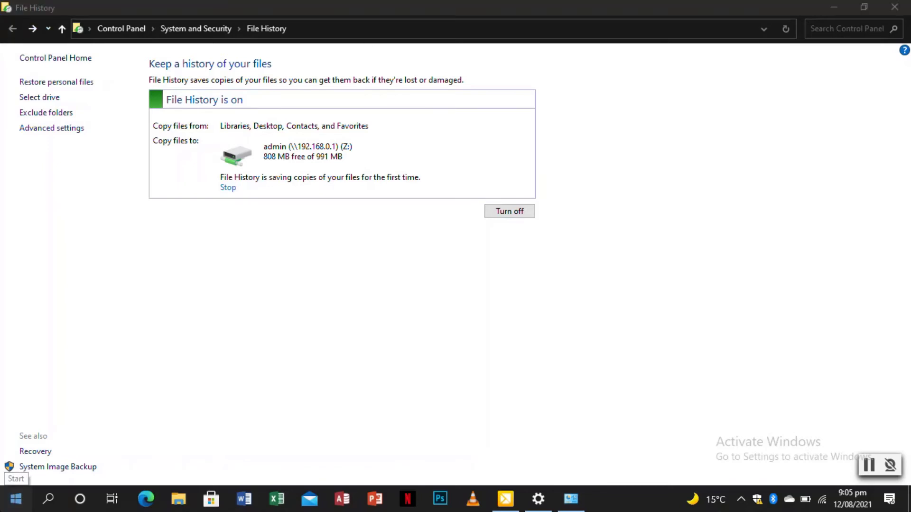
text(ba)
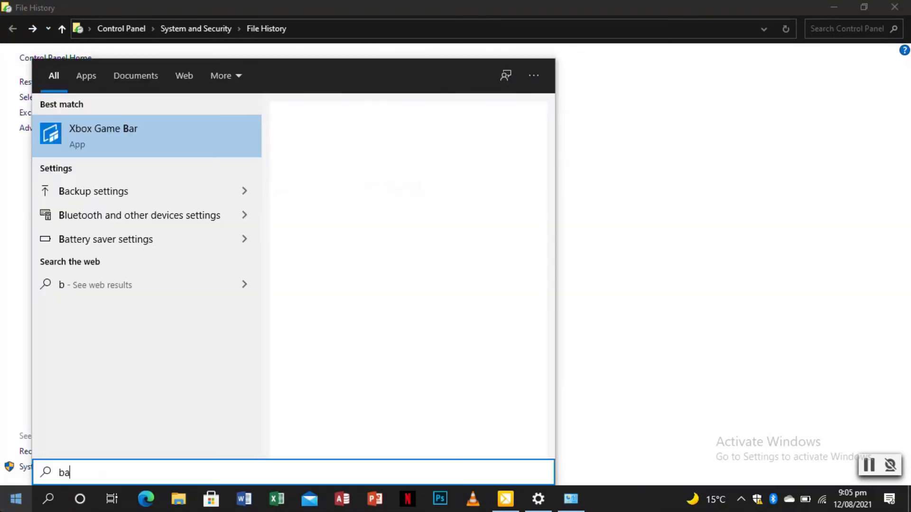
text(c)
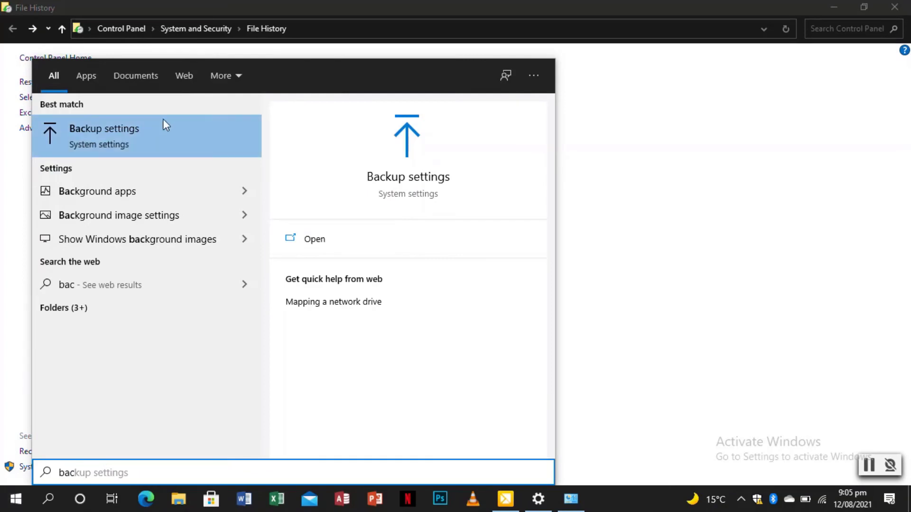
click(115, 141)
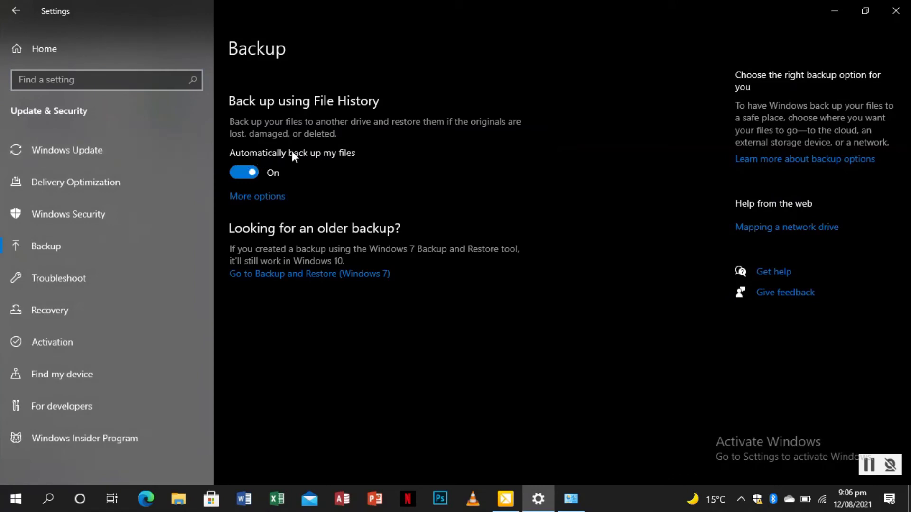
Step: In the backup options, keep File History backing up every hour and keeping backups forever
click(257, 197)
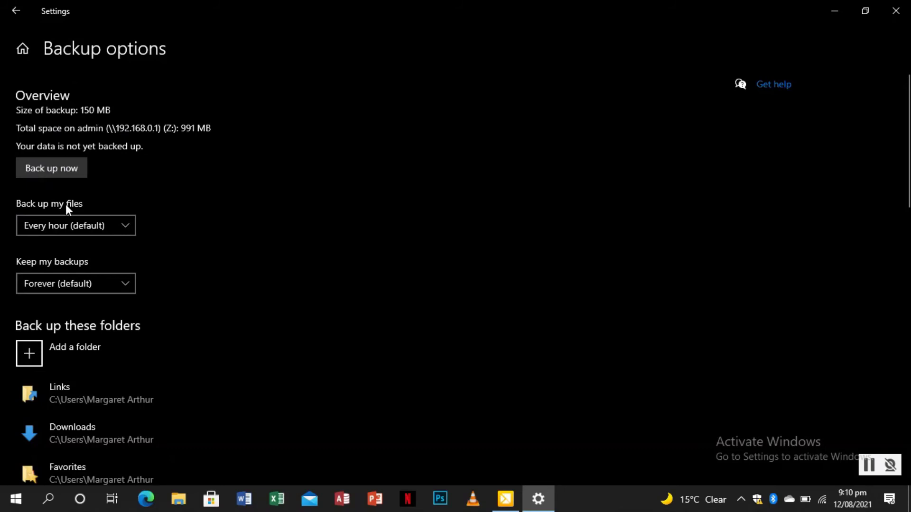
click(109, 225)
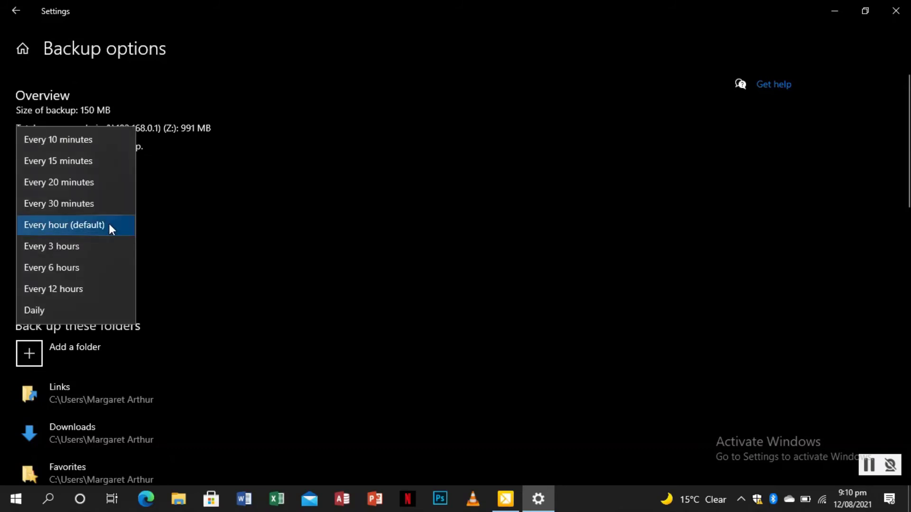
click(128, 227)
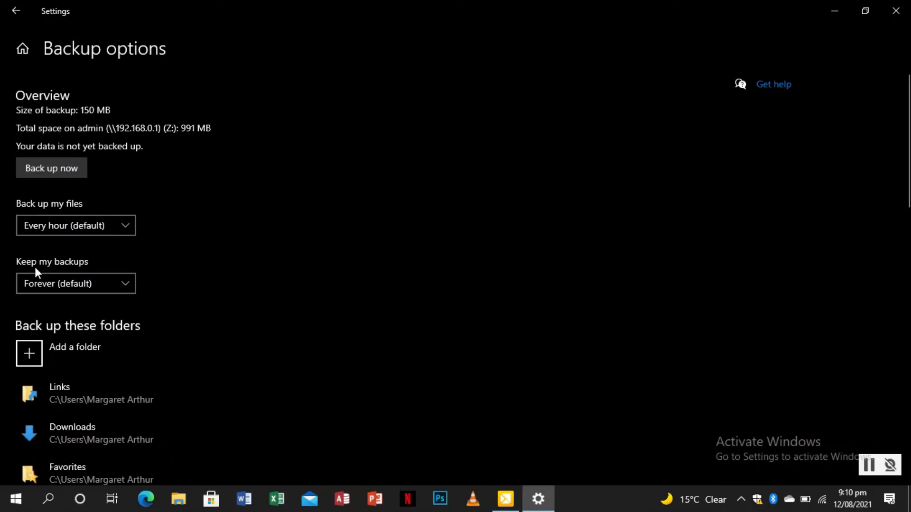
click(98, 280)
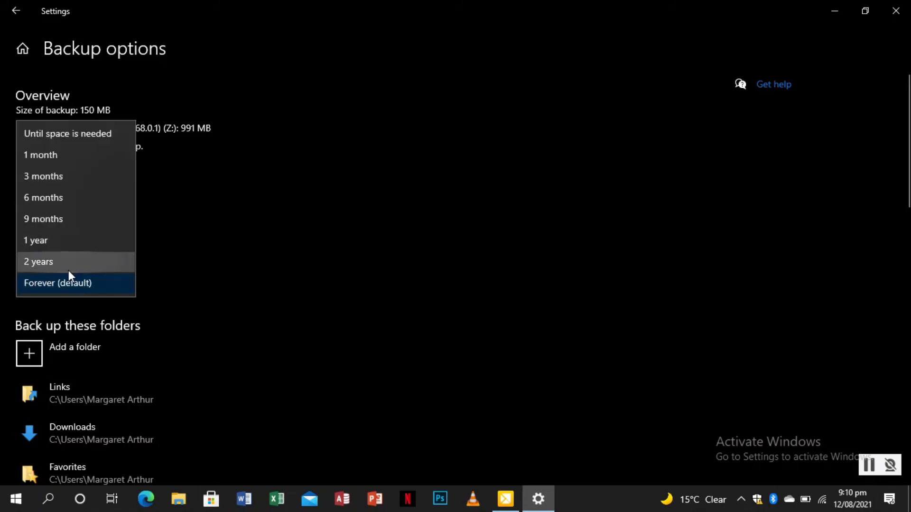
click(213, 247)
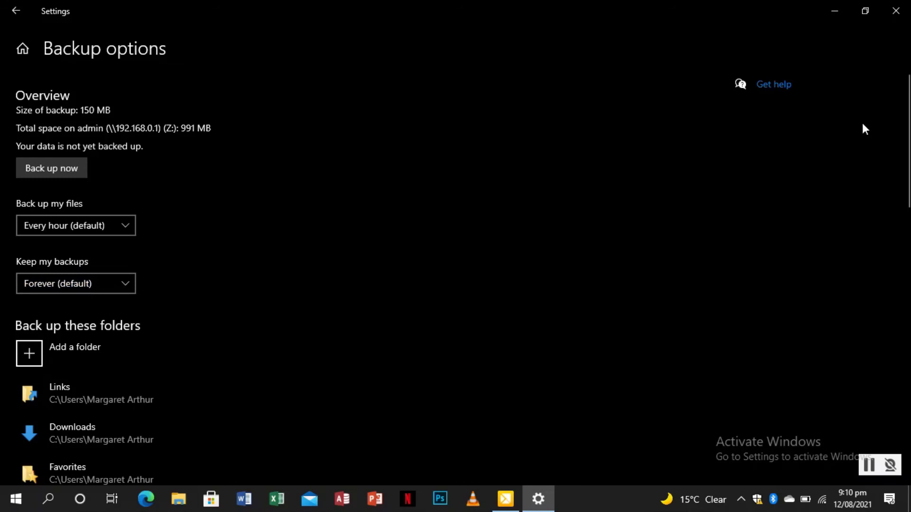
Step: Remove the Saved Pictures folder from the Back up these folders list
scroll(907, 159, down, 3)
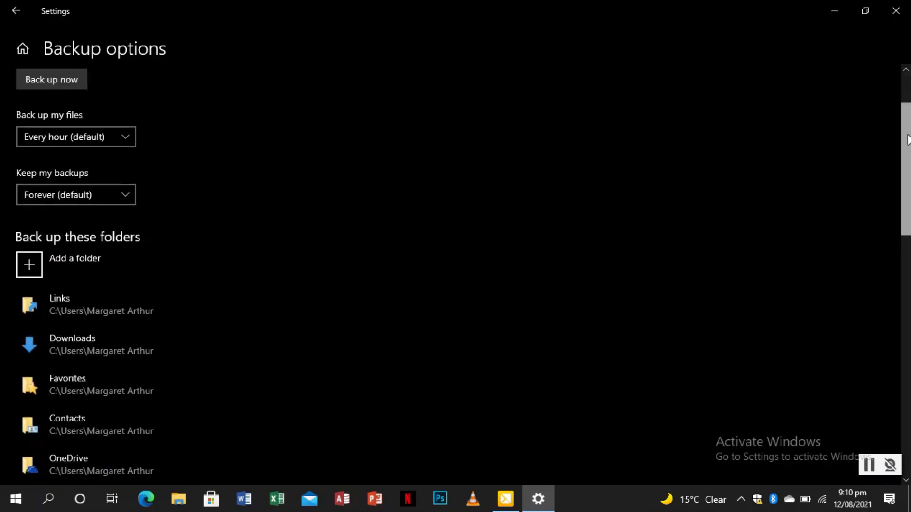
drag(906, 159, 903, 193)
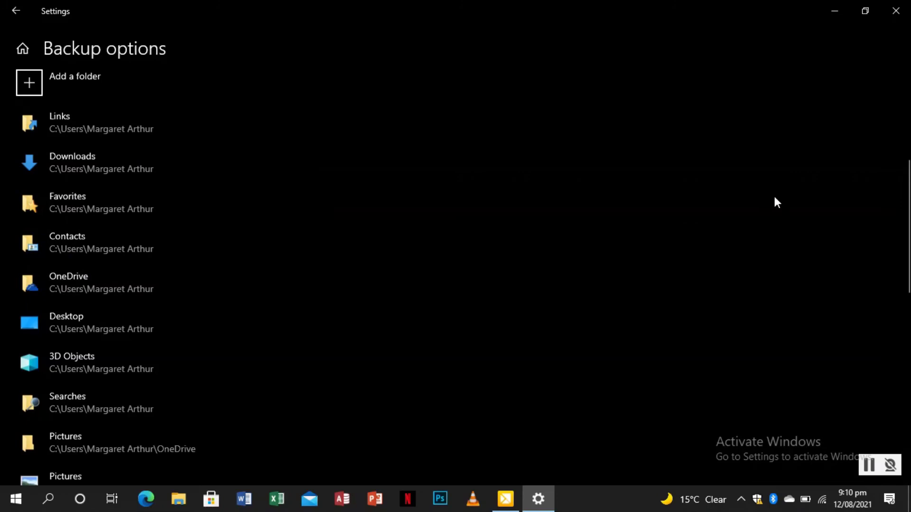
drag(908, 200, 887, 304)
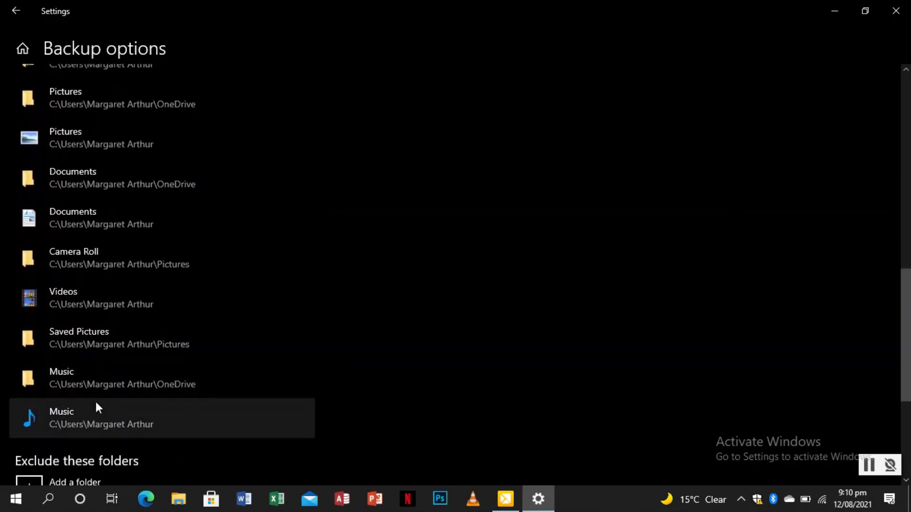
click(115, 339)
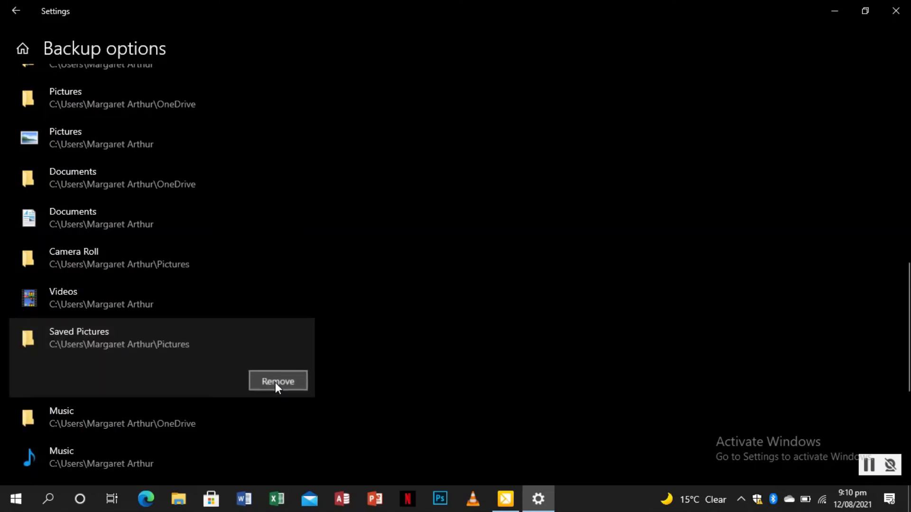
click(275, 382)
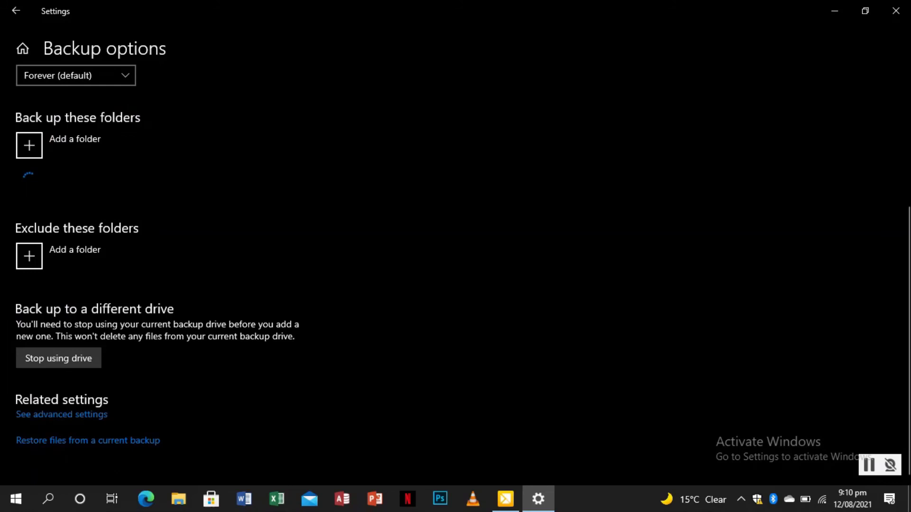